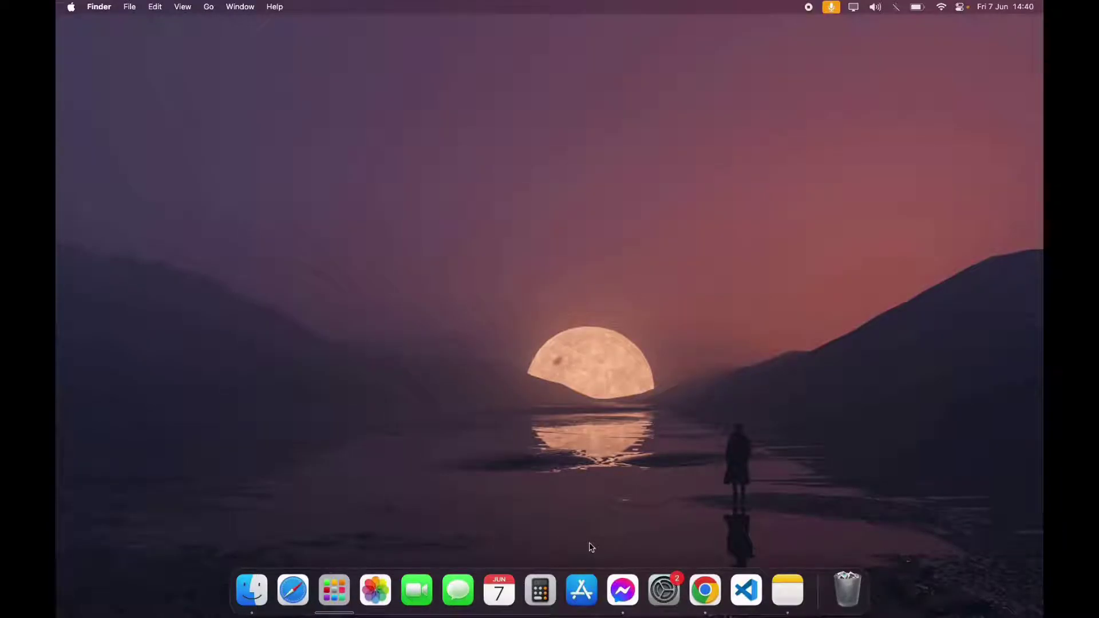
Launch Chrome from the Dock on a new browser tab.
{"action": "left_click", "coordinate": [706, 585]}
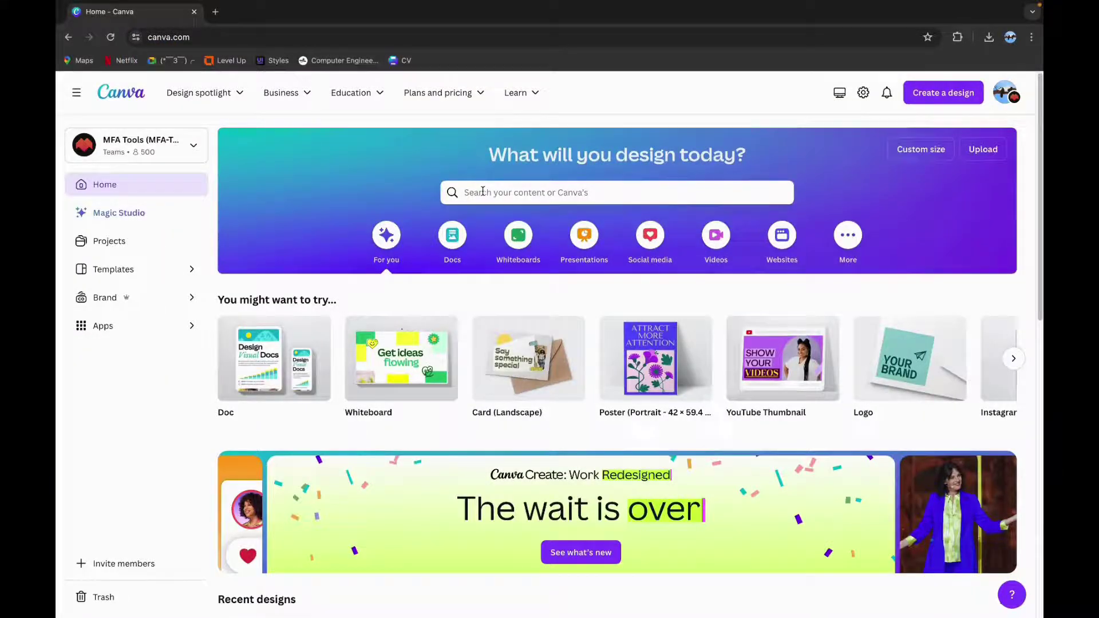
Search Canva templates for 'invitaion' to list wedding invitation designs.
{"action": "left_click", "coordinate": [485, 192]}
{"action": "type", "text": "i"}
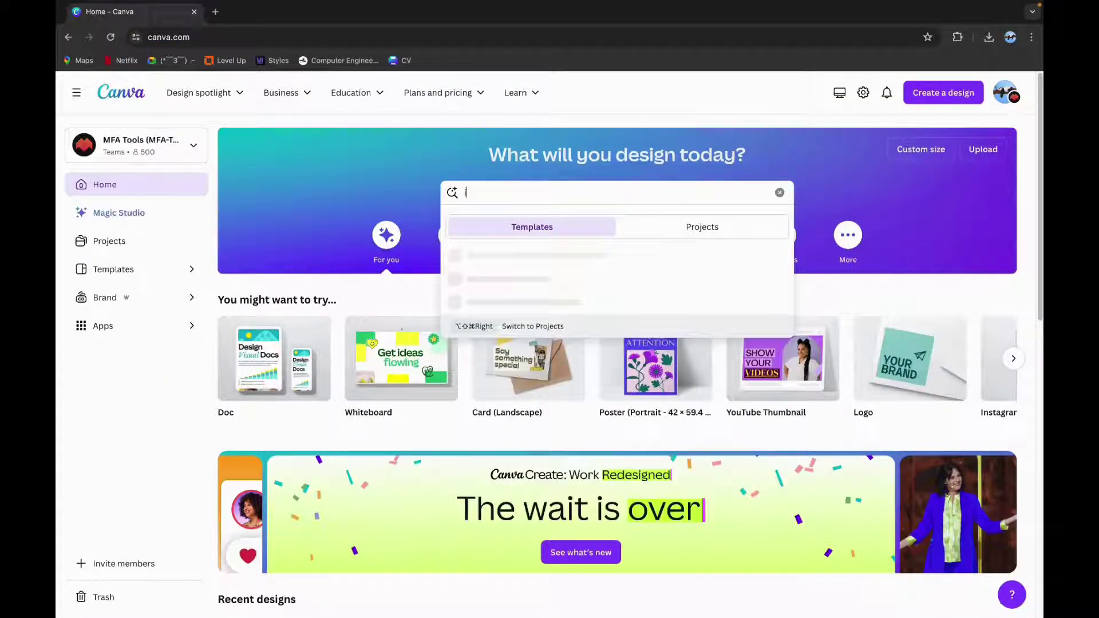
{"action": "type", "text": "nvitation"}
{"action": "key", "text": "Return"}
{"action": "scroll", "coordinate": [640, 247], "scroll_direction": "down", "scroll_amount": 1}
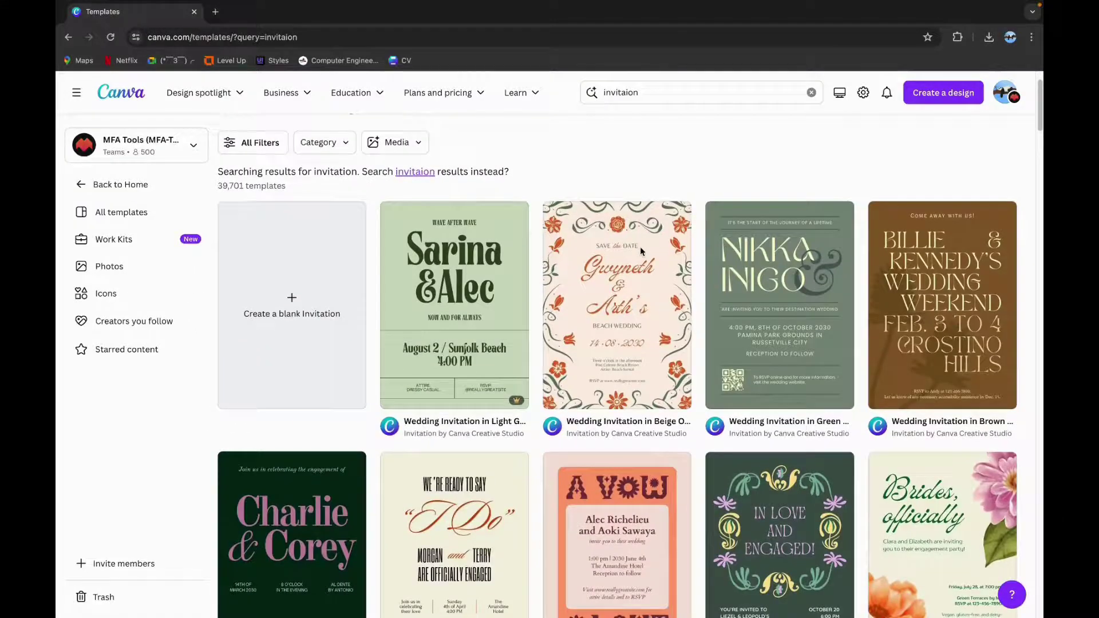
{"action": "mouse_move", "coordinate": [454, 305]}
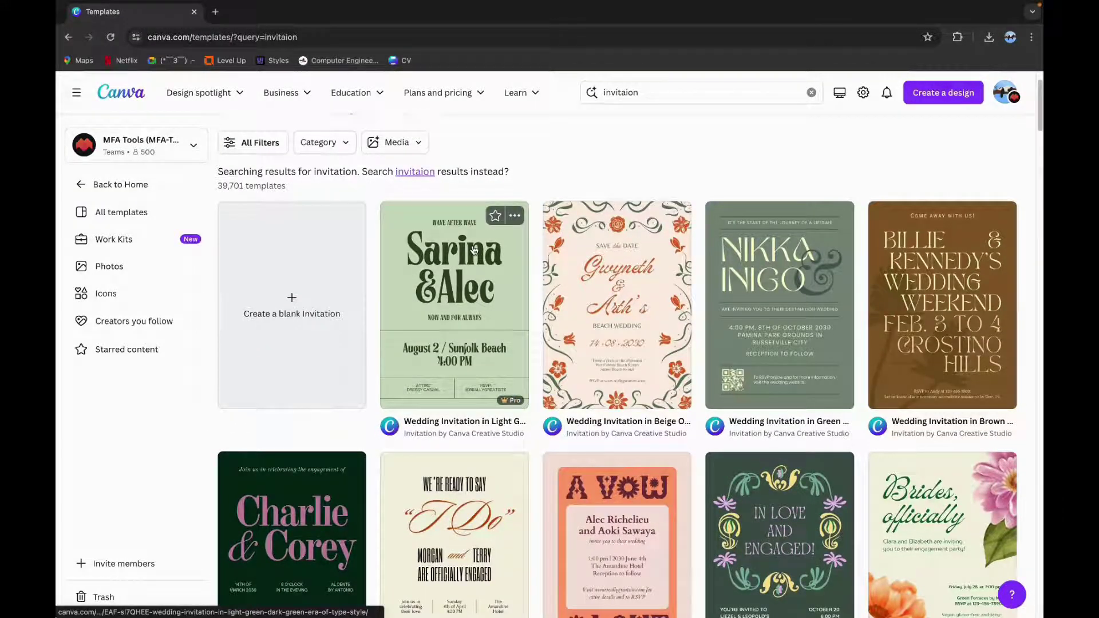
{"action": "scroll", "coordinate": [473, 250], "scroll_direction": "down", "scroll_amount": 1}
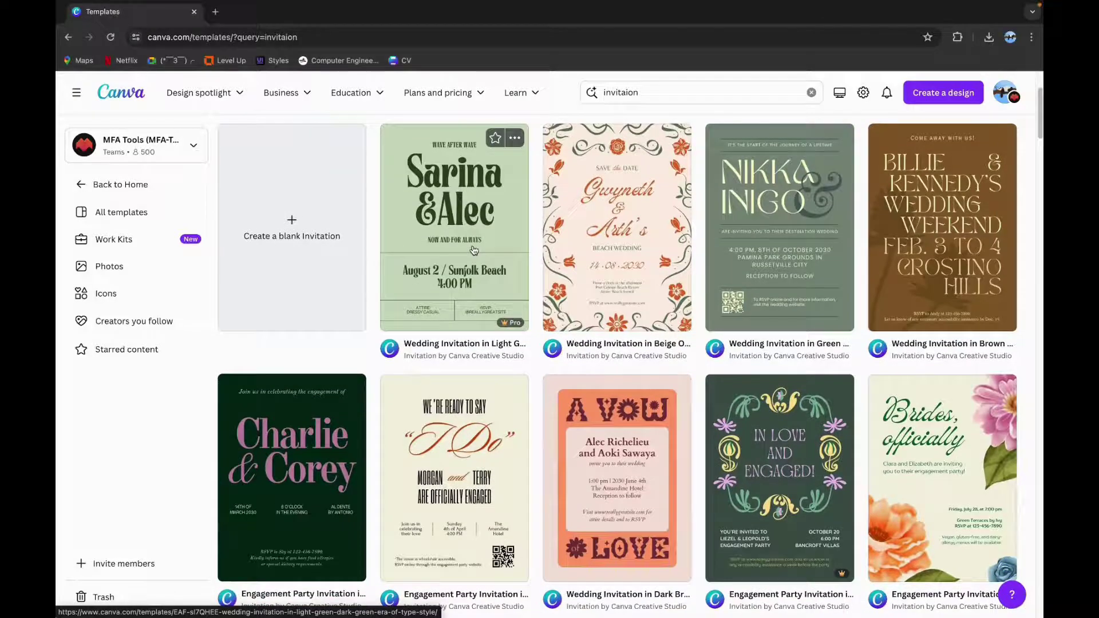
Preview the Sarina & Alec wedding template and show all sharing options.
{"action": "left_click", "coordinate": [473, 249]}
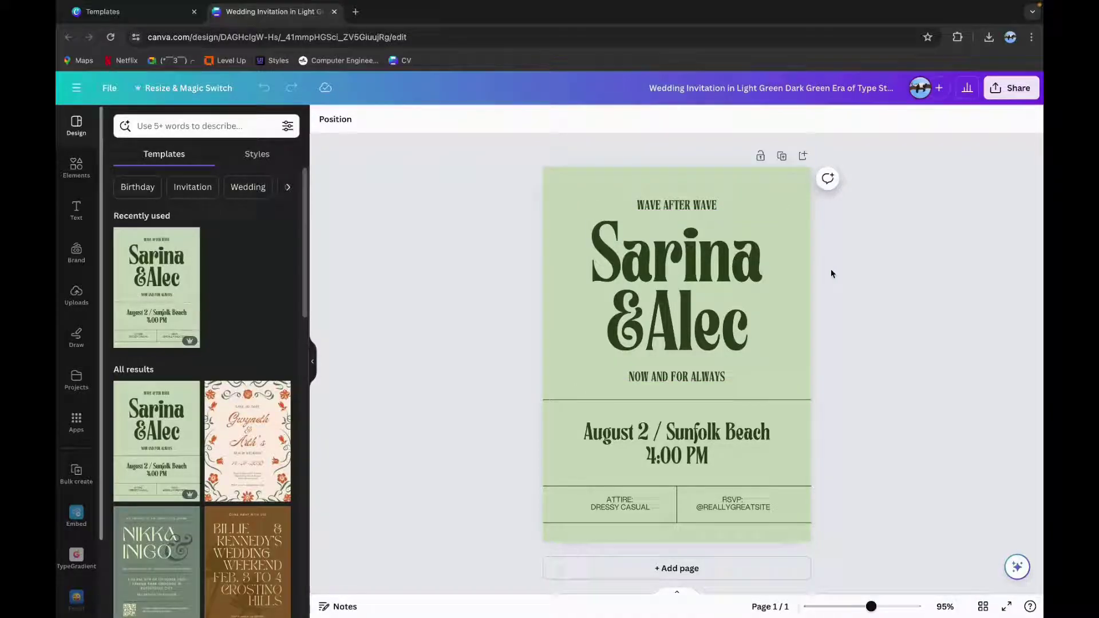
{"action": "left_click", "coordinate": [1014, 89]}
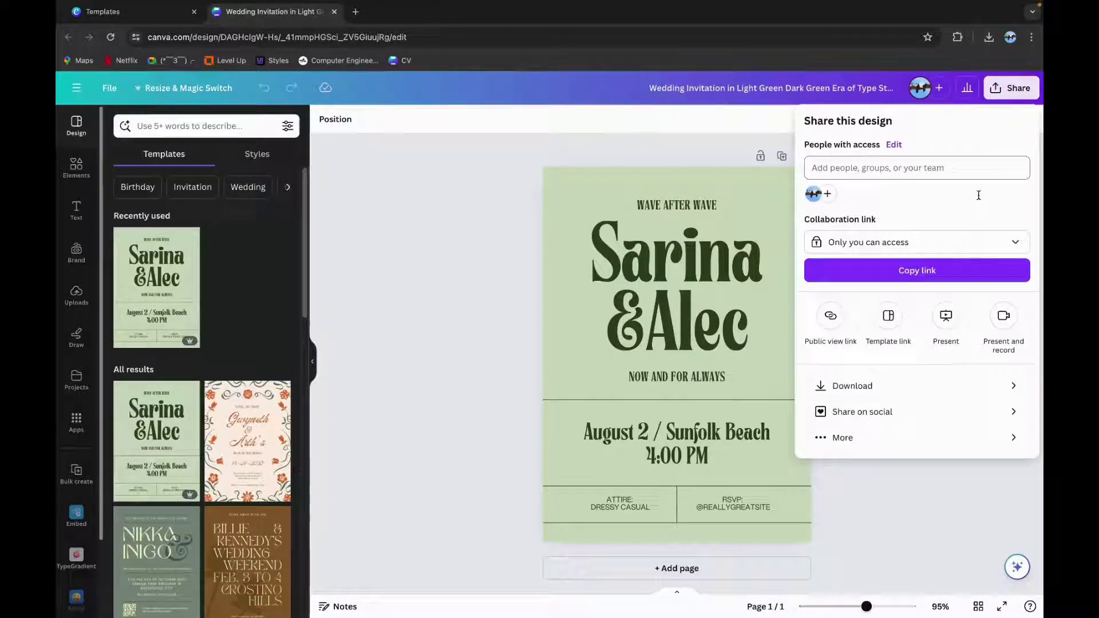
{"action": "left_click", "coordinate": [868, 439]}
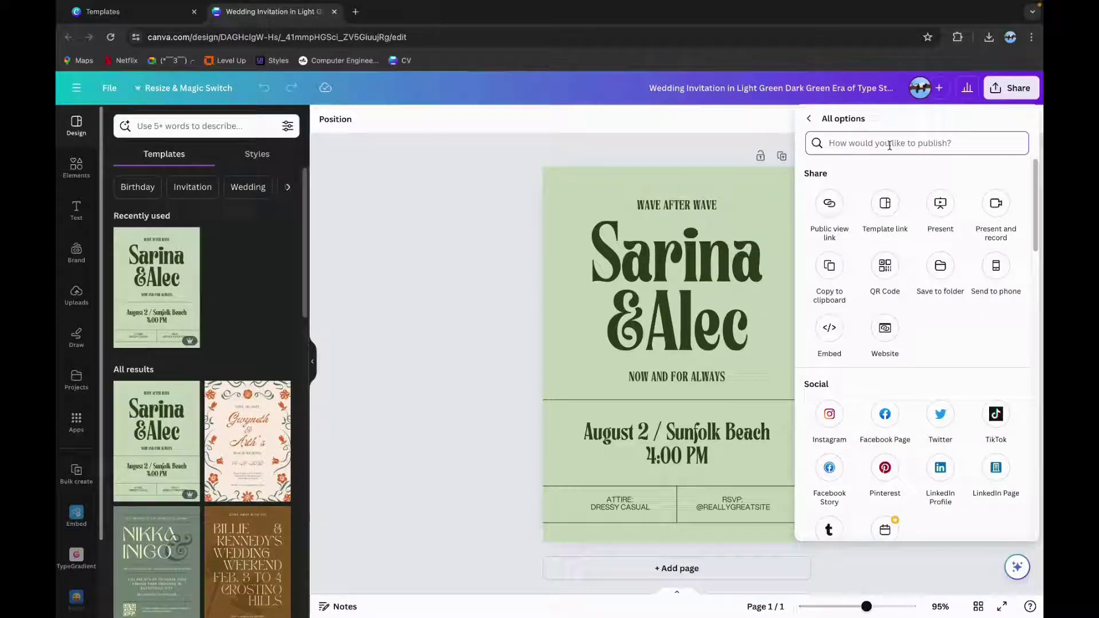
{"action": "type", "text": "creat"}
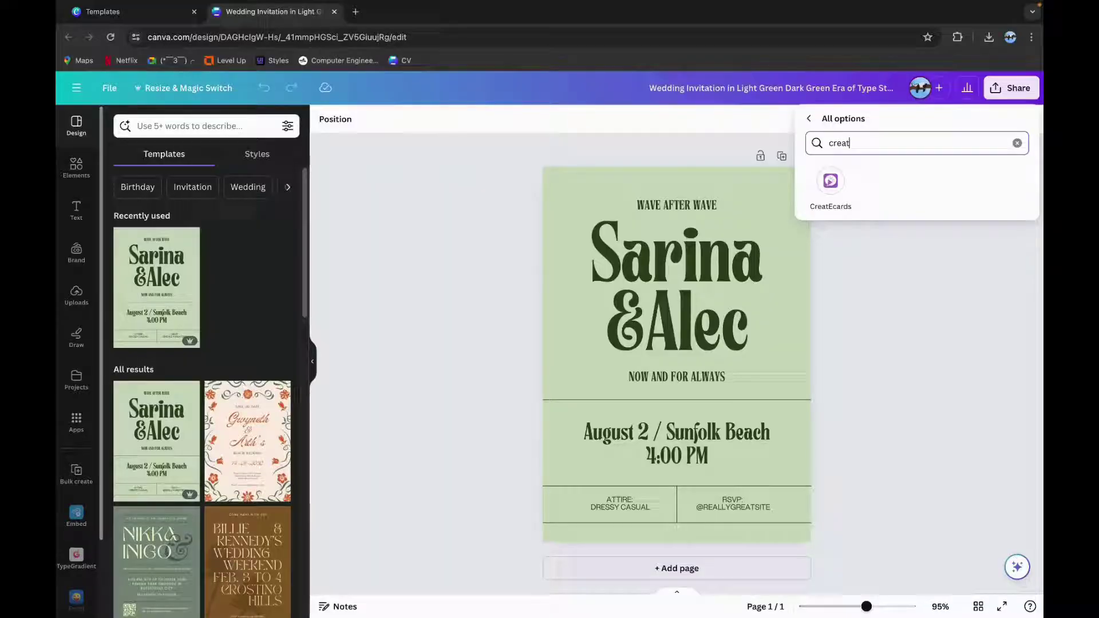
Send the Sarina & Alec invitation to the CreatEcards app as an ecard.
{"action": "left_click", "coordinate": [830, 182]}
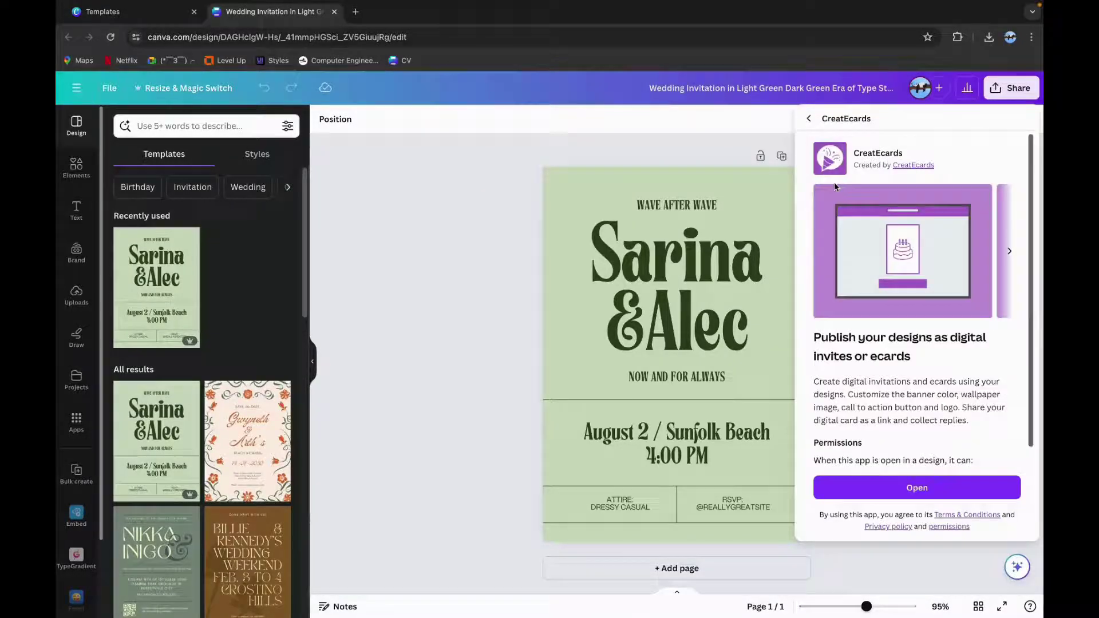
{"action": "left_click", "coordinate": [868, 487]}
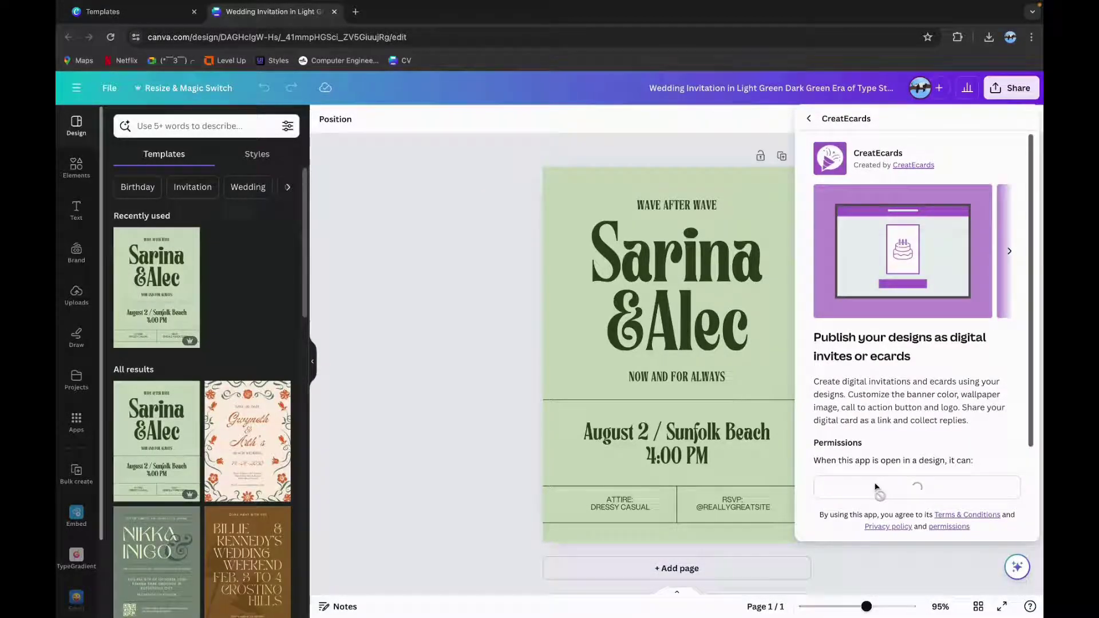
{"action": "left_click", "coordinate": [921, 170]}
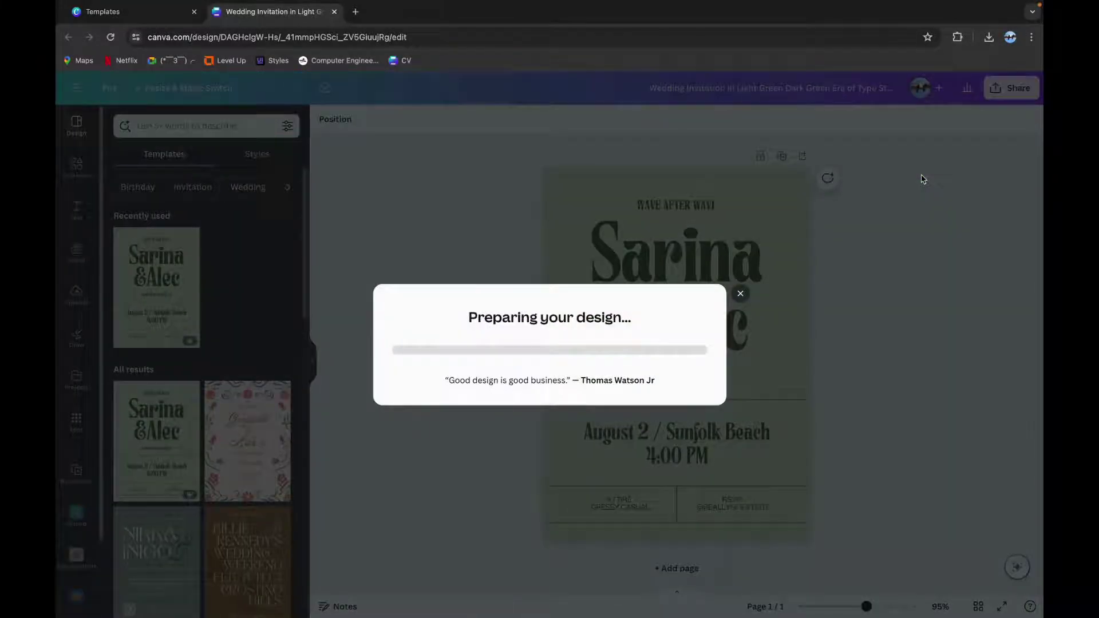